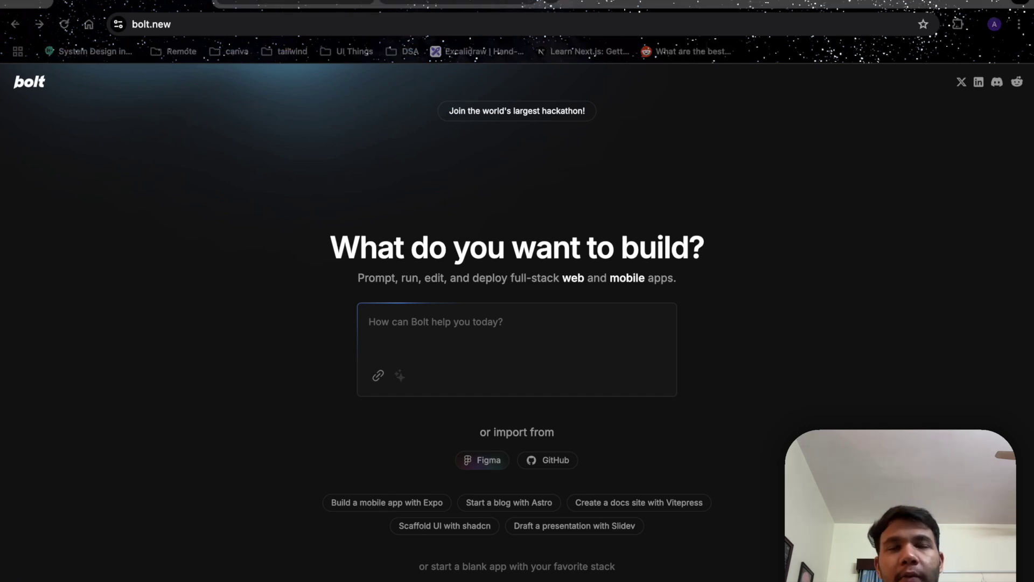
# Submit the prepared landing page prompt with the ShadCN buttons, framer-motion animation and responsive navbar requirements to Bolt
pyautogui.hotkey('ctrl', 'v')
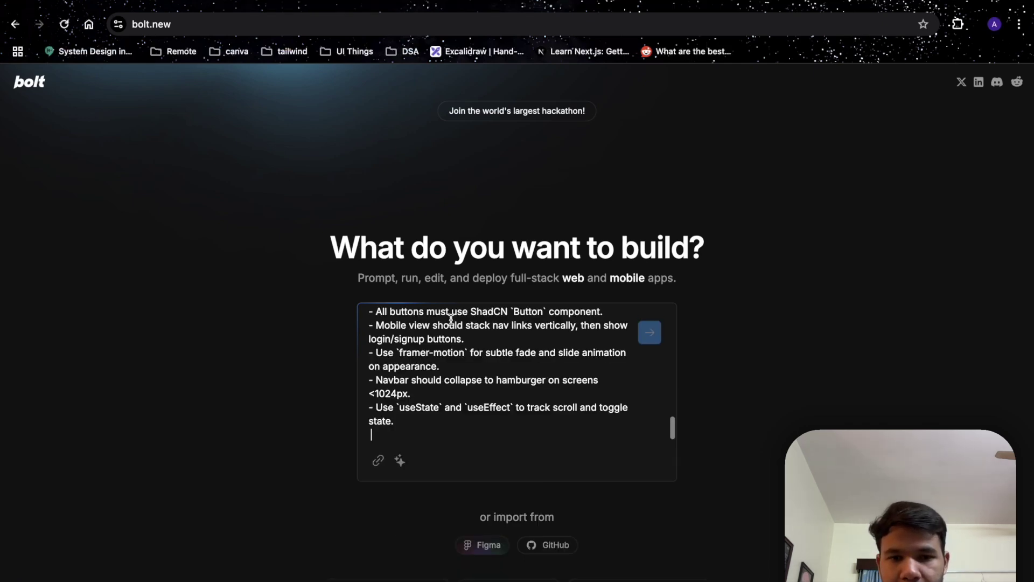
pyautogui.click(651, 332)
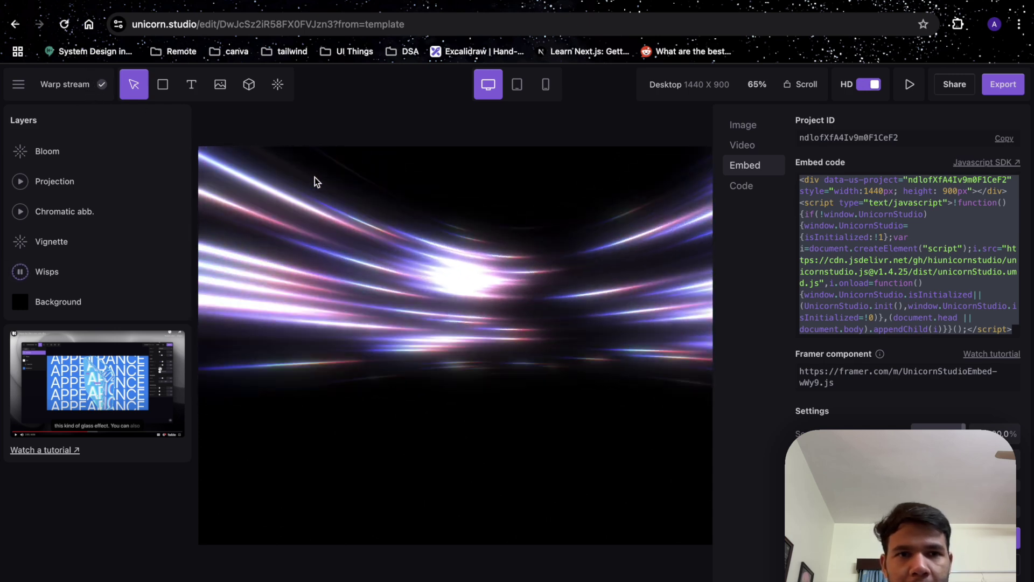
# Leave the Warp stream editor and reopen the Unicorn Studio dashboard through its web address
pyautogui.click(15, 24)
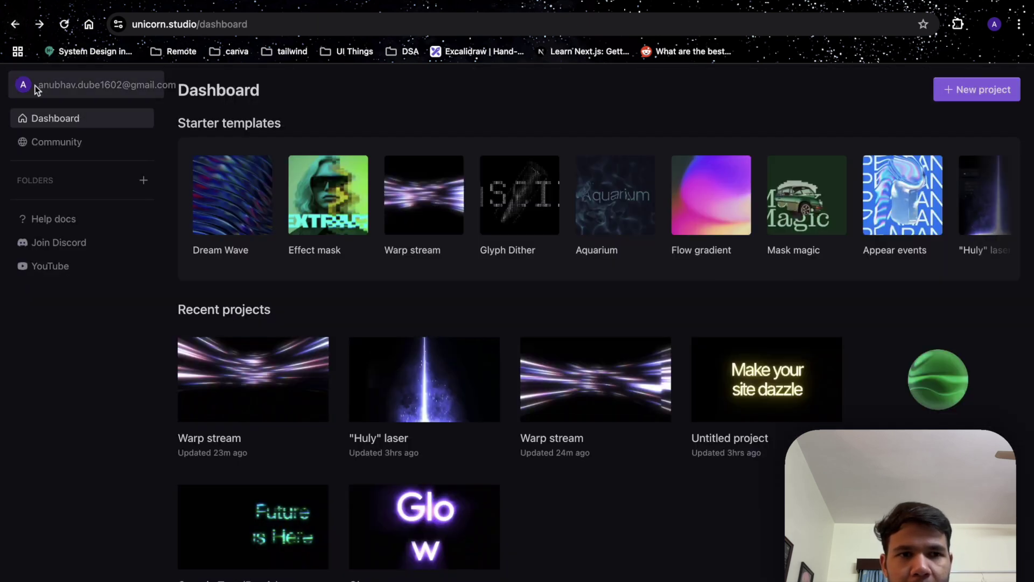
pyautogui.click(254, 25)
pyautogui.press('BackSpace')
pyautogui.press('BackSpace')
pyautogui.press('BackSpace')
pyautogui.press('BackSpace')
pyautogui.press('BackSpace')
pyautogui.press('BackSpace')
pyautogui.press('BackSpace')
pyautogui.press('BackSpace')
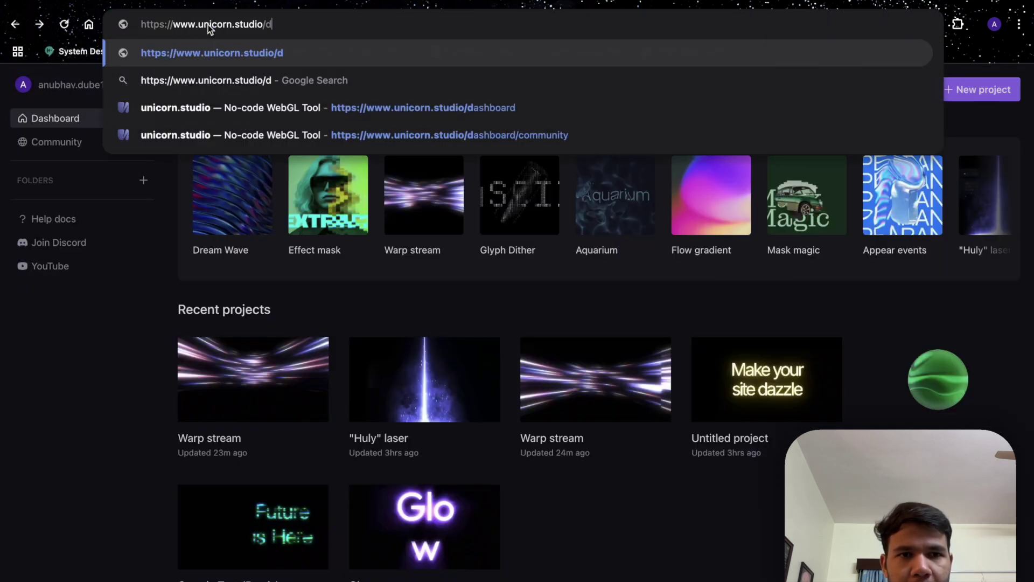
pyautogui.press('BackSpace')
pyautogui.press('BackSpace')
pyautogui.press('BackSpace')
pyautogui.press('Down')
pyautogui.press('Down')
pyautogui.press('Down')
pyautogui.press('Return')
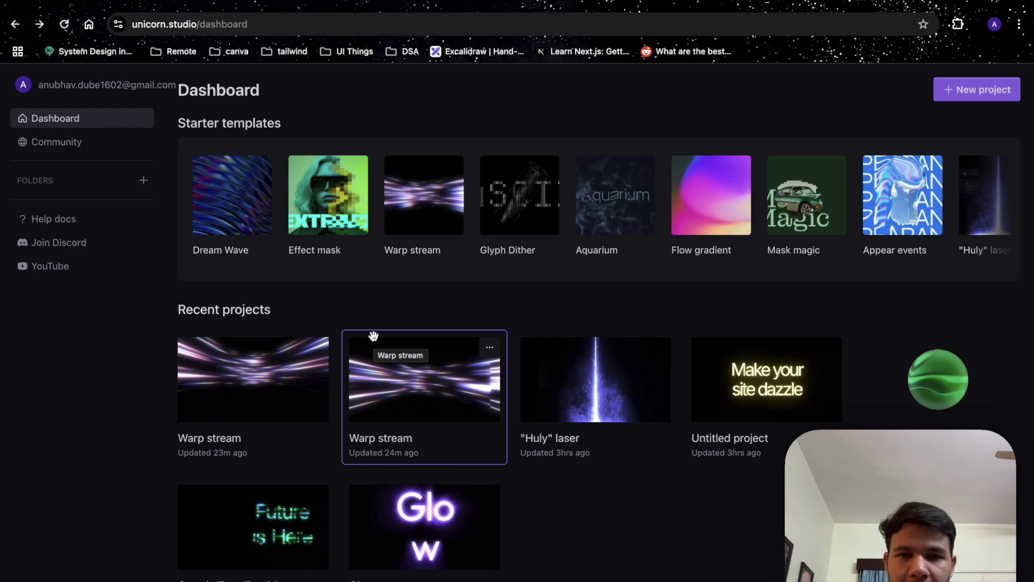
# Open the first Warp stream recent project and select its entire embed code in the export options
pyautogui.click(250, 376)
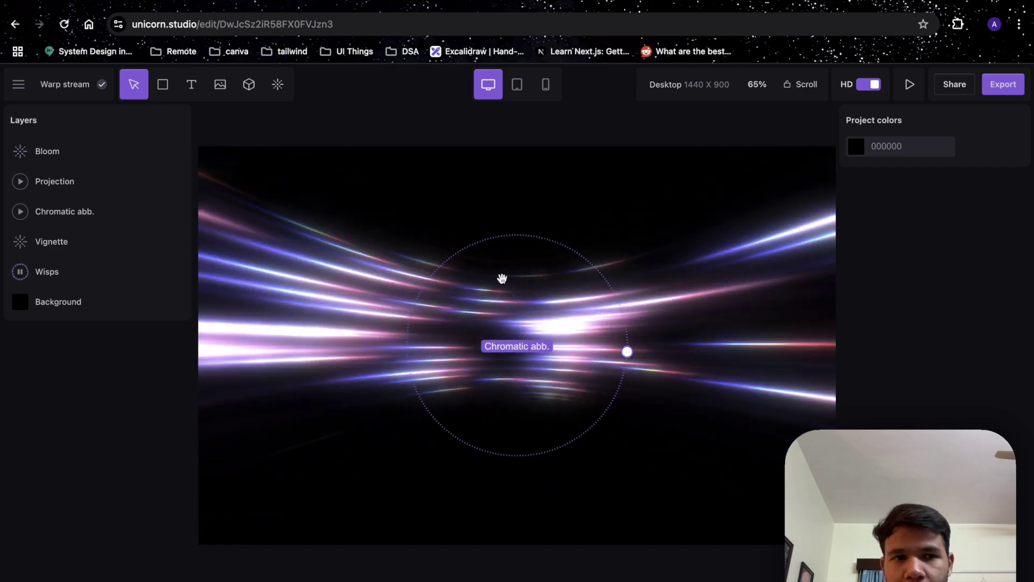
pyautogui.click(1004, 87)
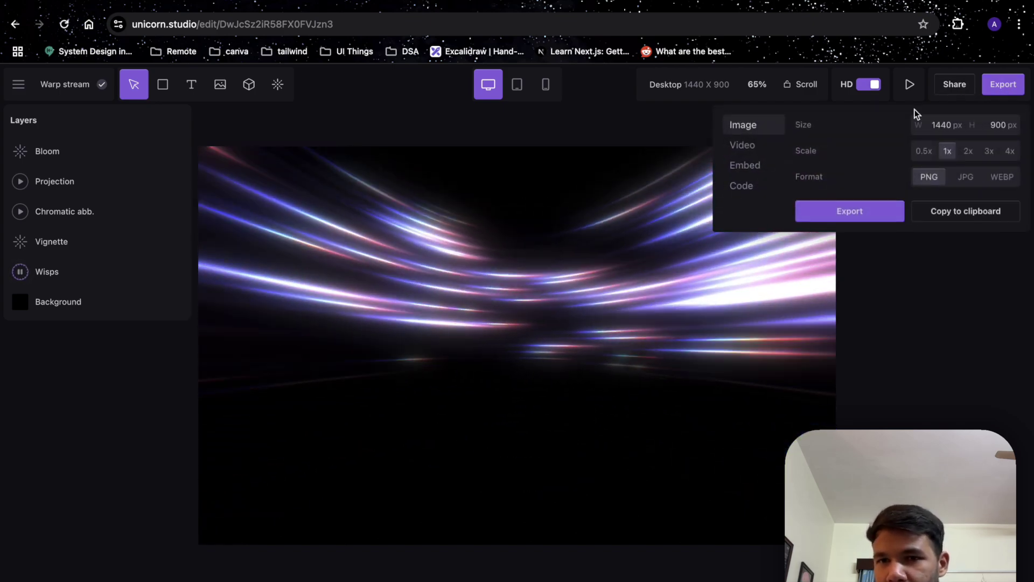
pyautogui.click(744, 169)
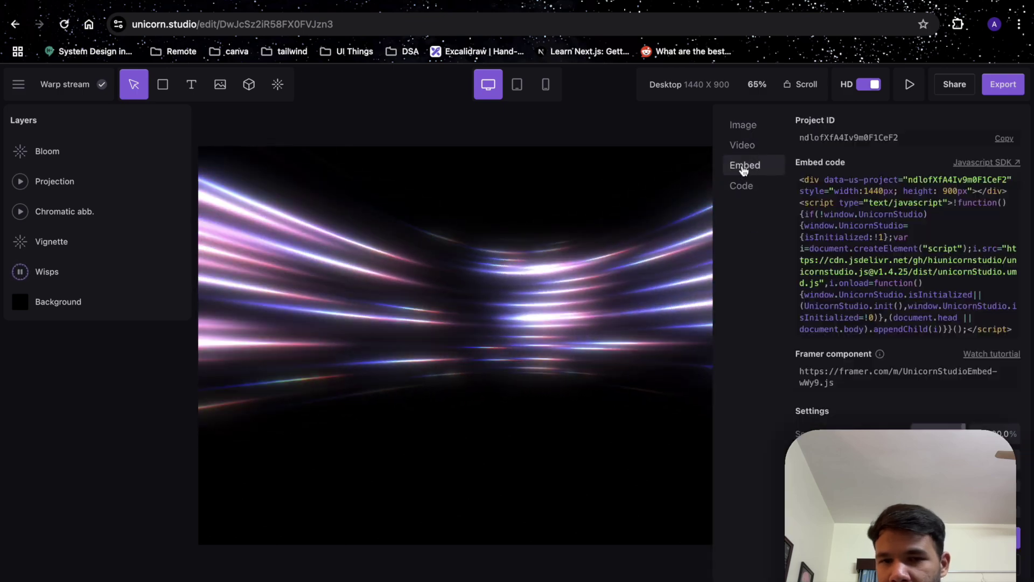
pyautogui.moveTo(800, 184); pyautogui.dragTo(1013, 330)
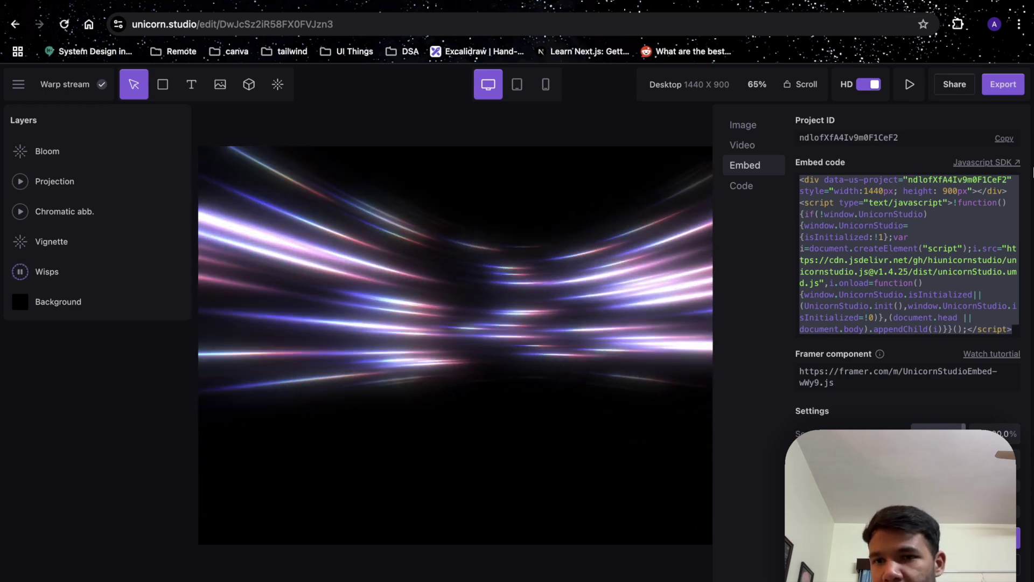
# Open the JavaScript SDK repository linked with the embed code and select its full web address
pyautogui.click(964, 162)
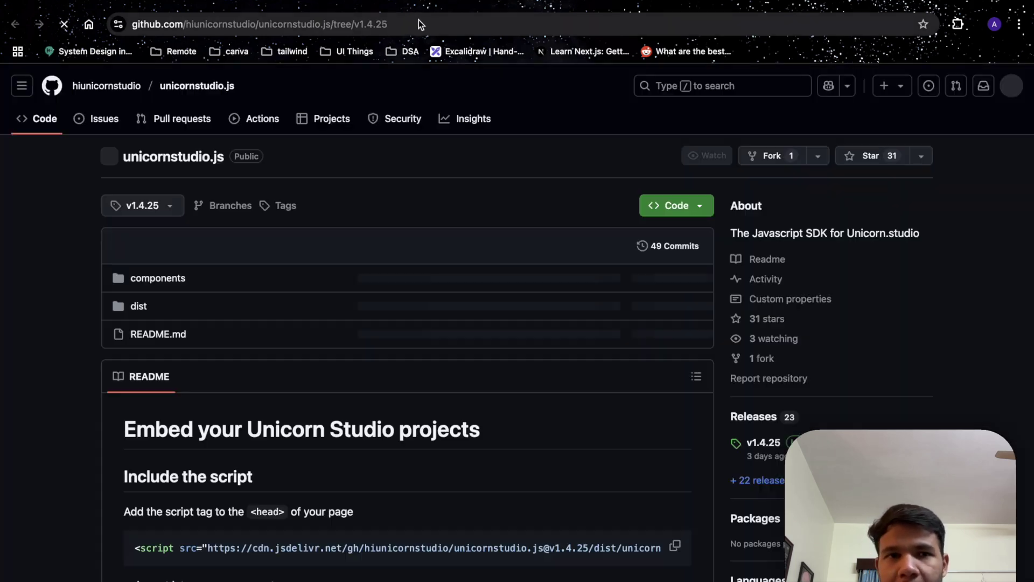
pyautogui.moveTo(419, 20); pyautogui.dragTo(158, 24)
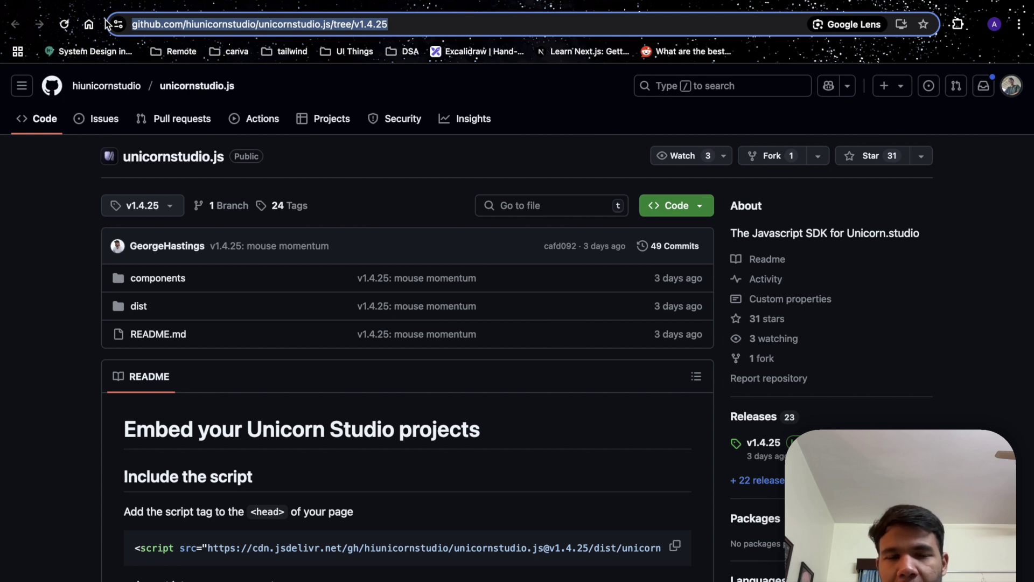
pyautogui.press('super+Tab')
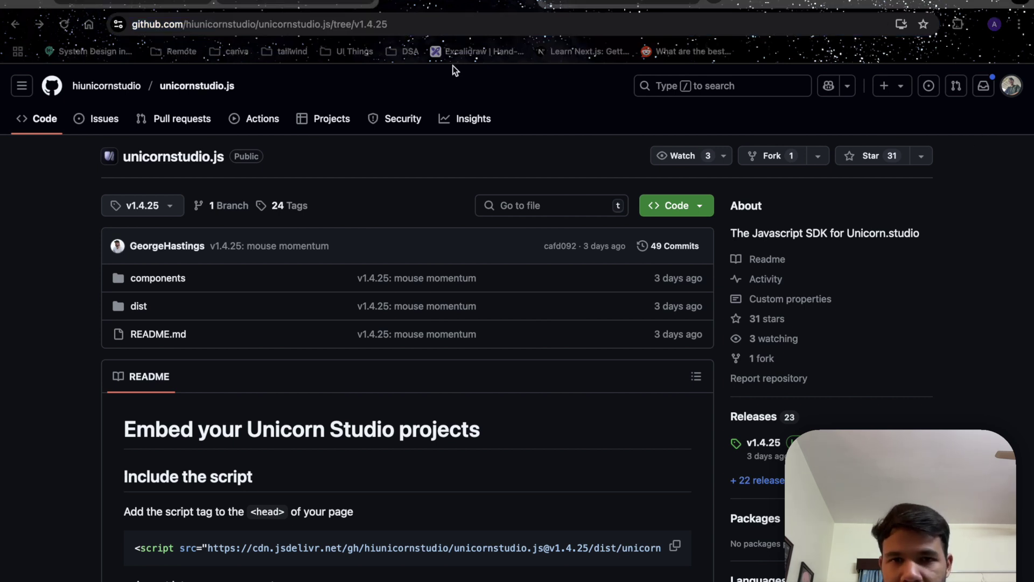
# Switch to the SpeedMind project in Bolt and check the generated landing page in a full-screen preview
pyautogui.click(271, 8)
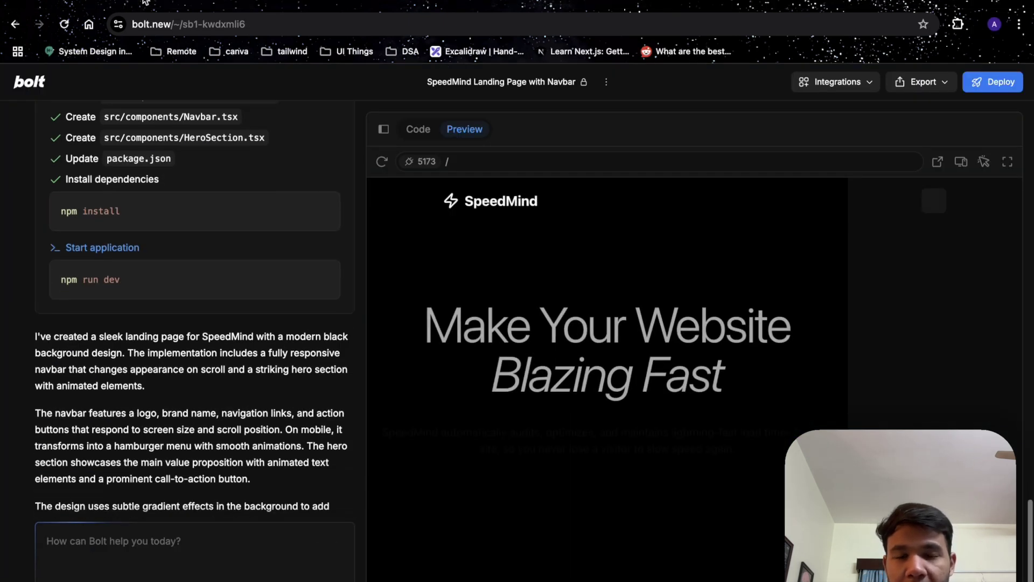
pyautogui.click(1008, 161)
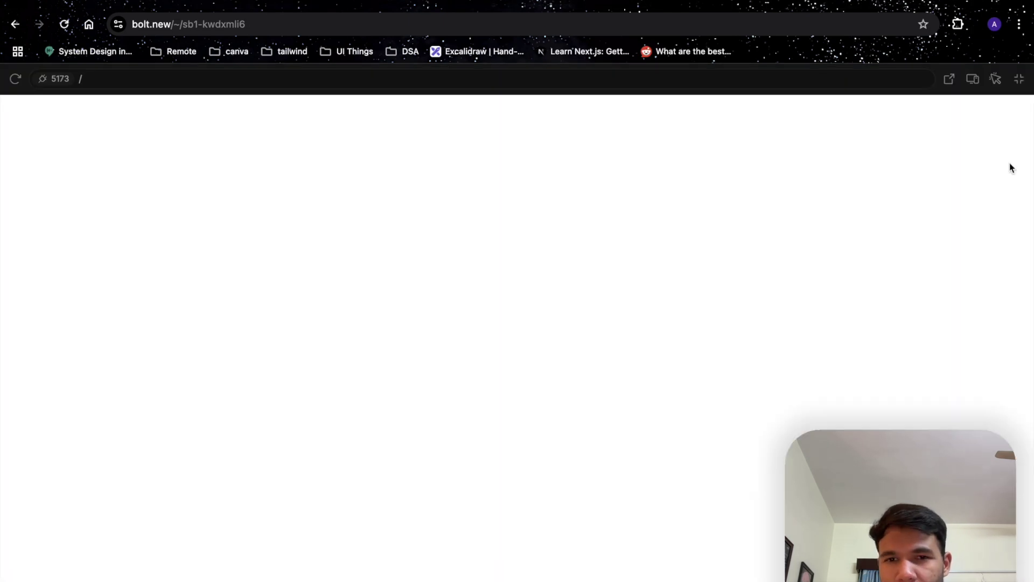
pyautogui.click(1019, 80)
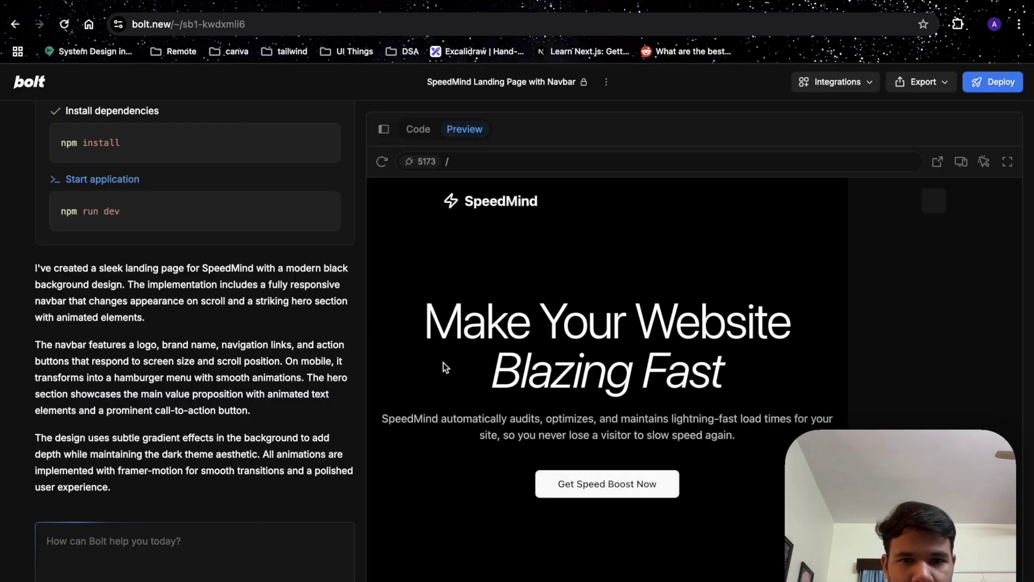
# Look into HeroSection.tsx in the project code, collapse the components folder and open App.tsx
pyautogui.click(430, 135)
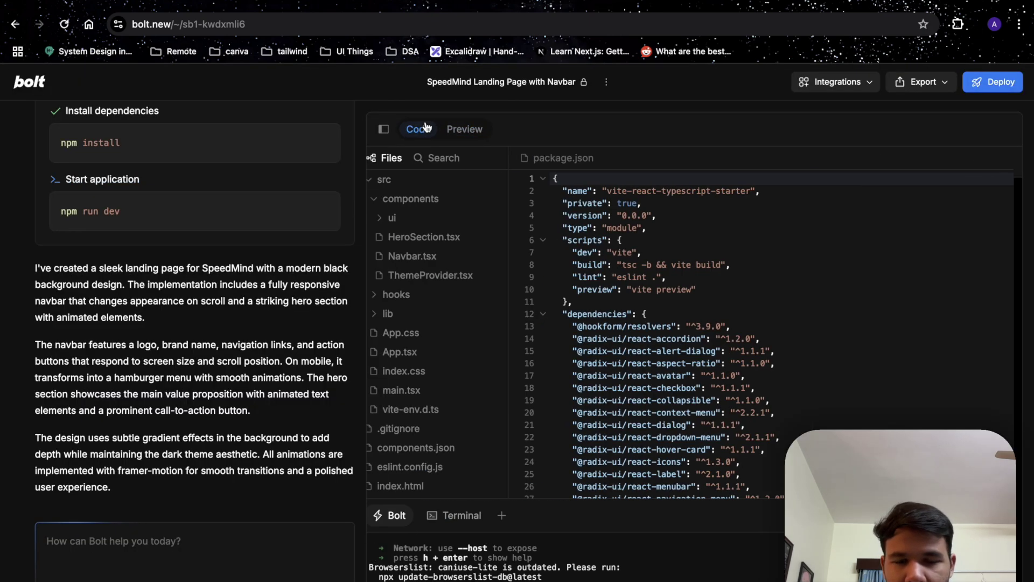
pyautogui.click(423, 201)
pyautogui.click(422, 201)
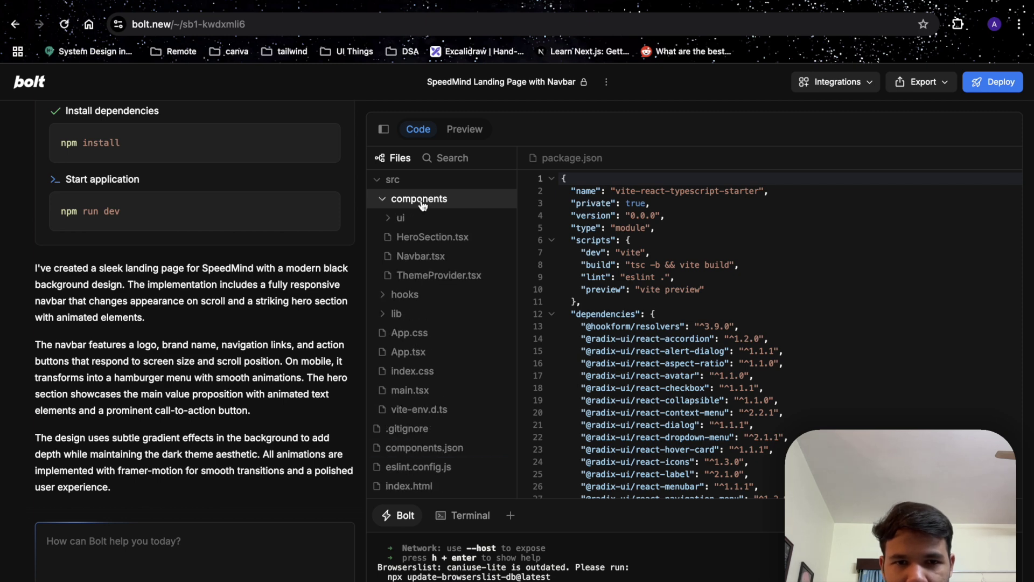
pyautogui.click(425, 242)
pyautogui.click(394, 199)
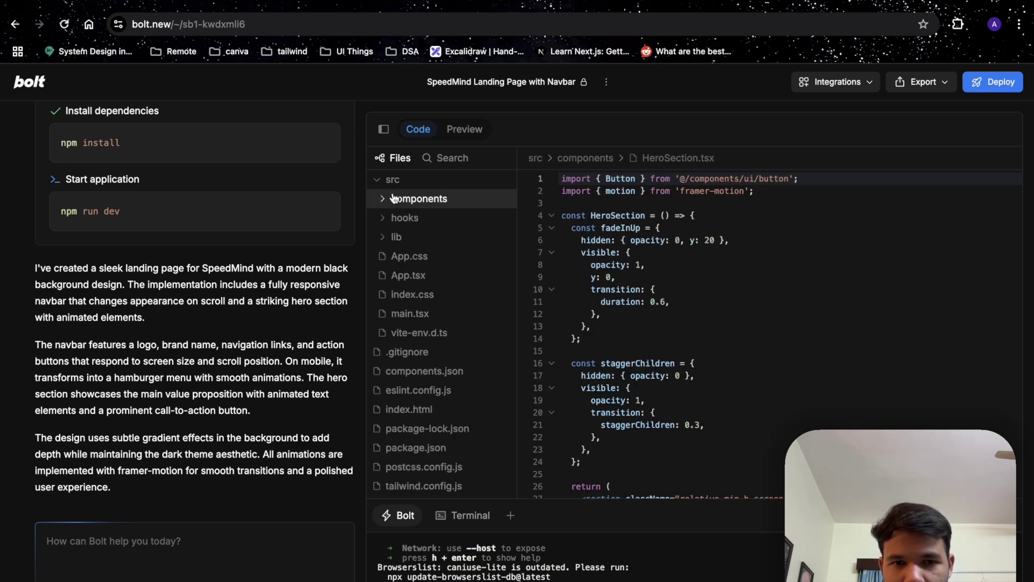
pyautogui.click(408, 277)
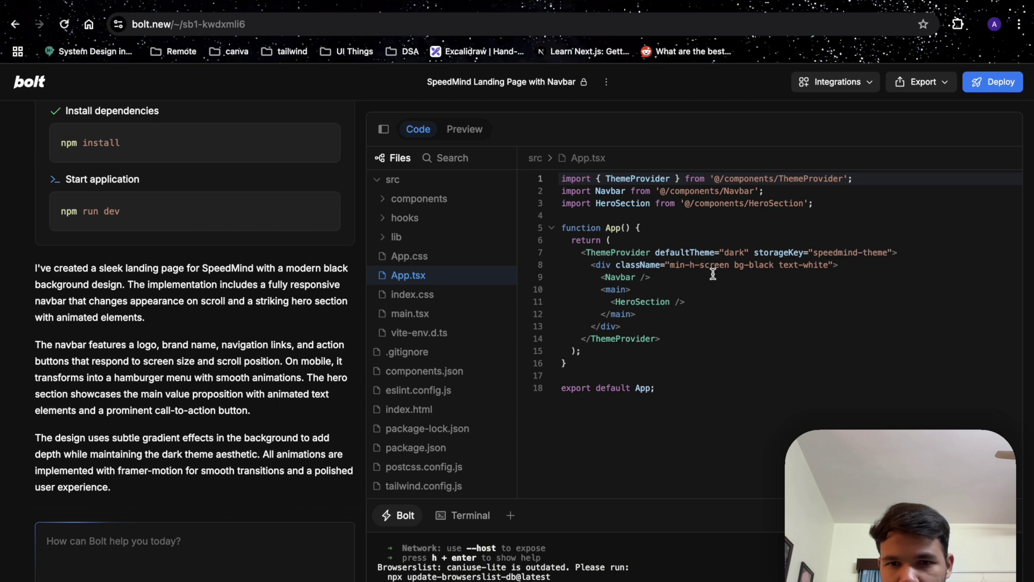
# Add the w-screen class after min-h-screen on the root div in App.tsx and save the file
pyautogui.click(728, 265)
pyautogui.write('w-screen')
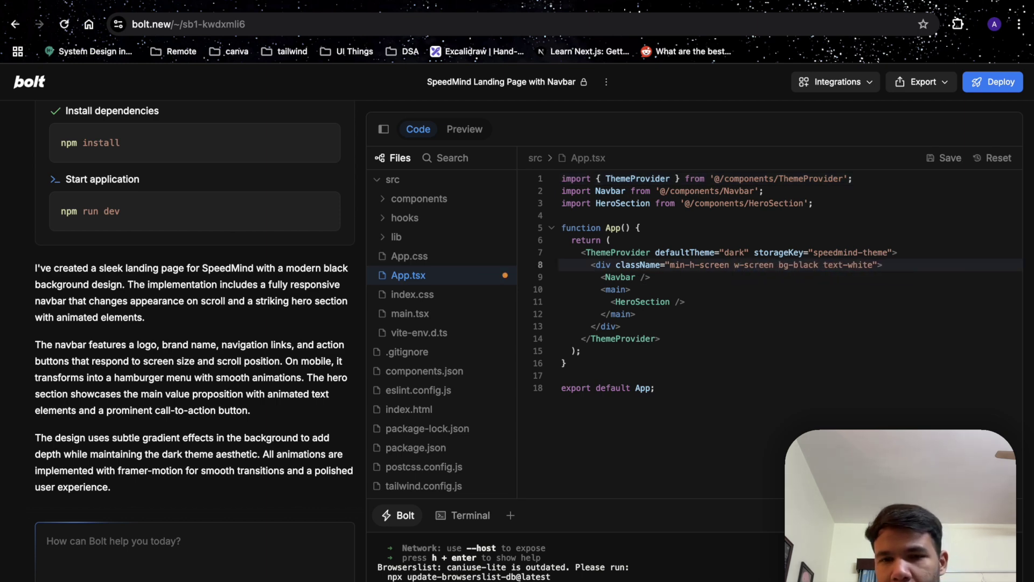
pyautogui.press('super+s')
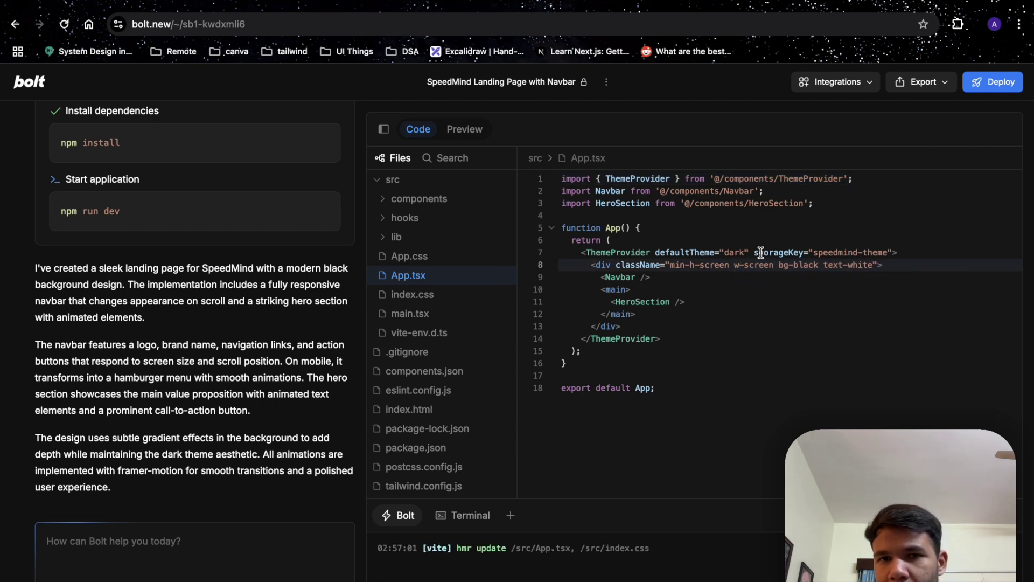
# Check the landing page's full-width layout in the full-screen preview and return to the project view
pyautogui.click(470, 130)
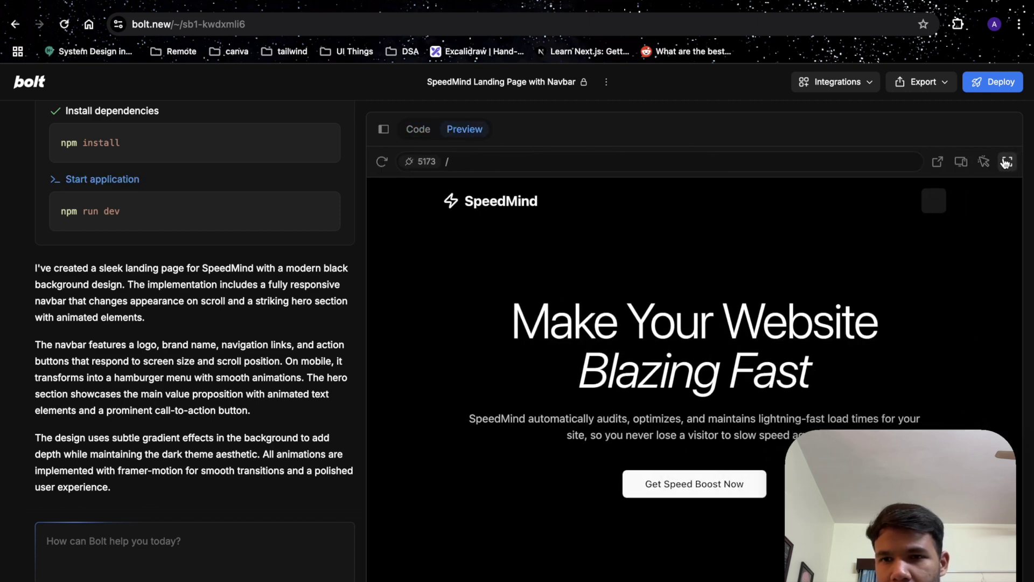
pyautogui.click(1005, 163)
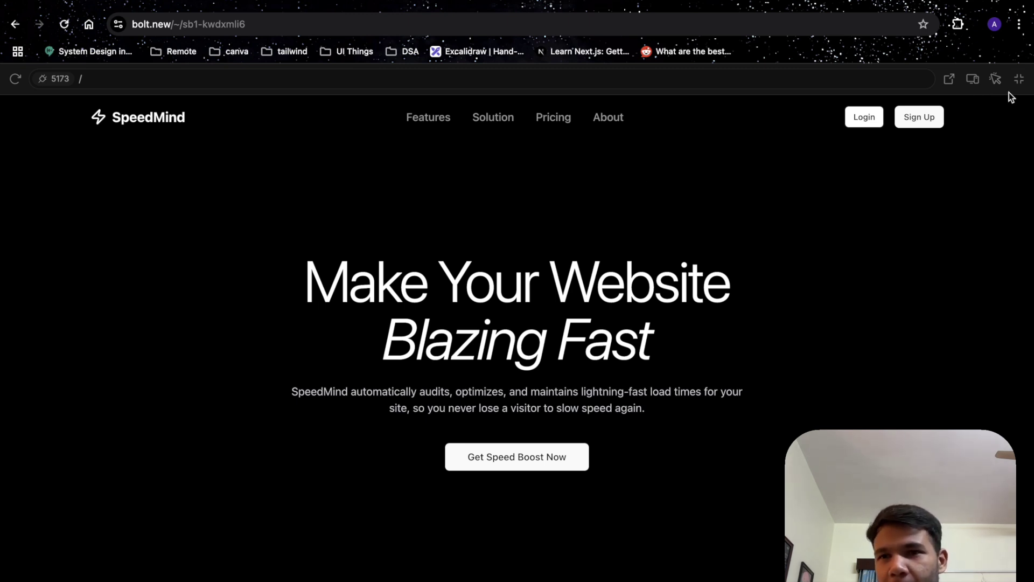
pyautogui.click(1019, 78)
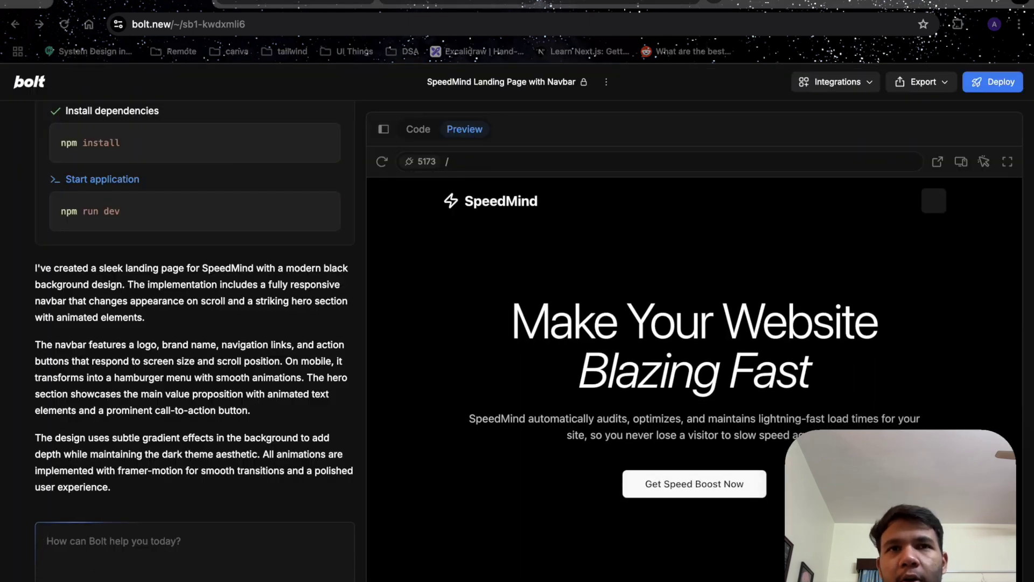
# Ask Bolt to use the Unicorn Studio embed code as background, fetched with a UseEffect hook and referencing the v1.4.25 SDK repository link
pyautogui.click(226, 554)
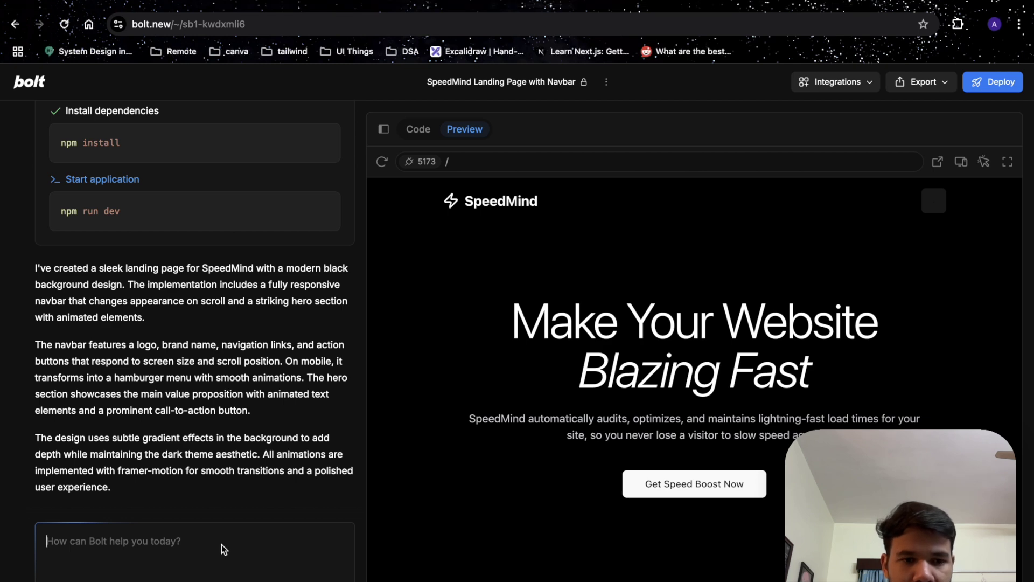
pyautogui.press('super+v')
pyautogui.press('Return')
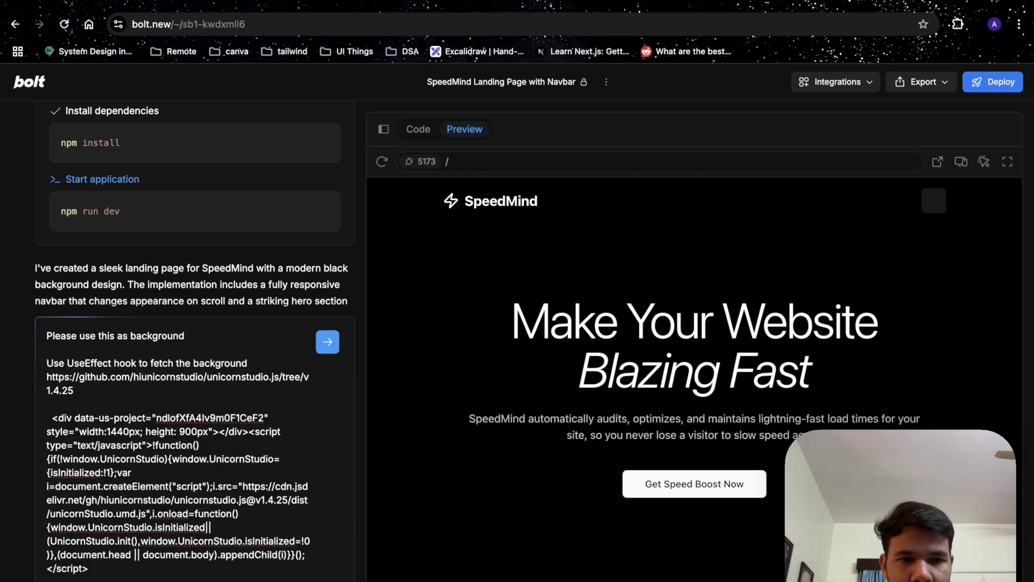
pyautogui.click(328, 342)
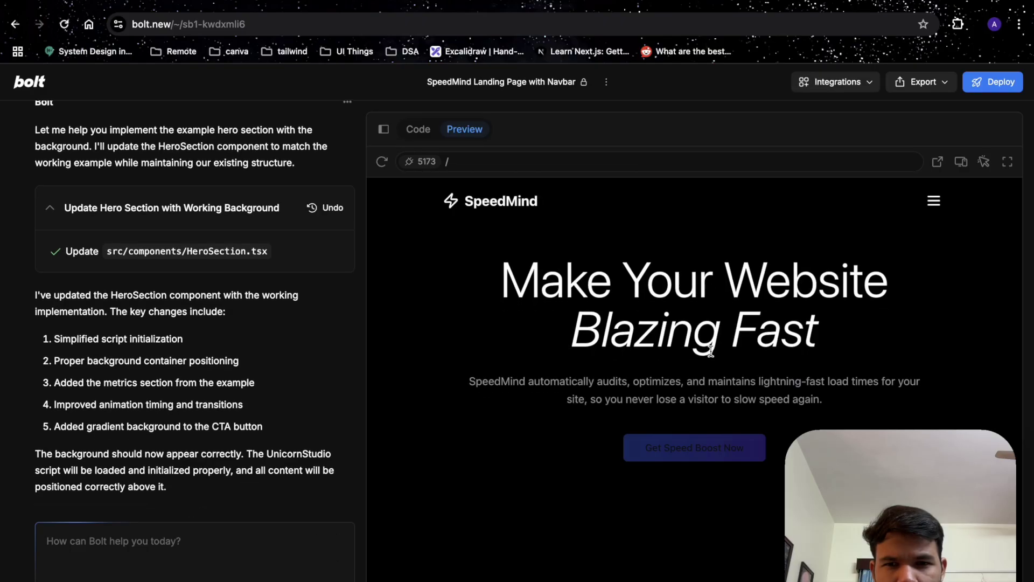
# Show the updated hero section in the full-screen preview to check its background
pyautogui.click(1003, 169)
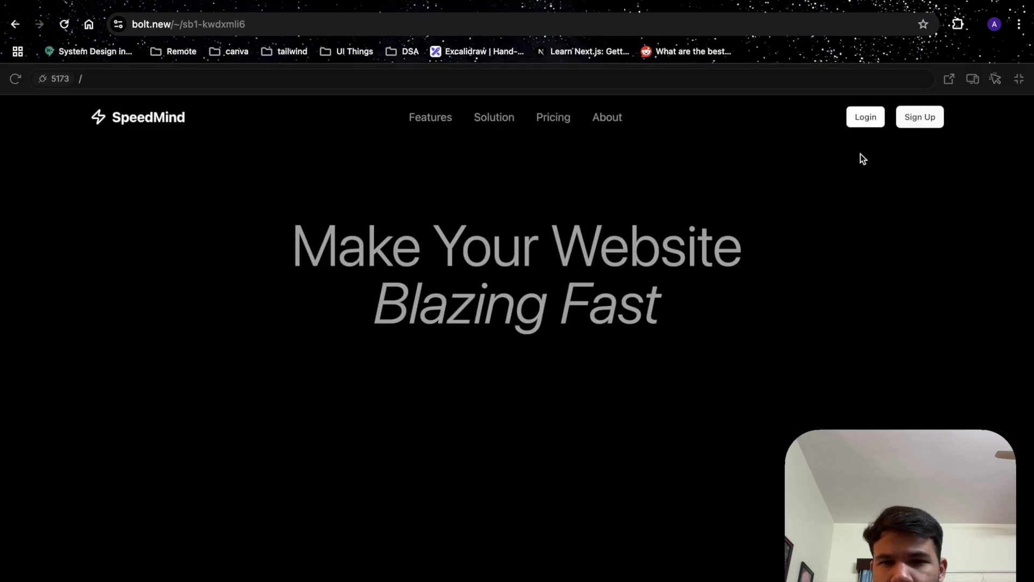